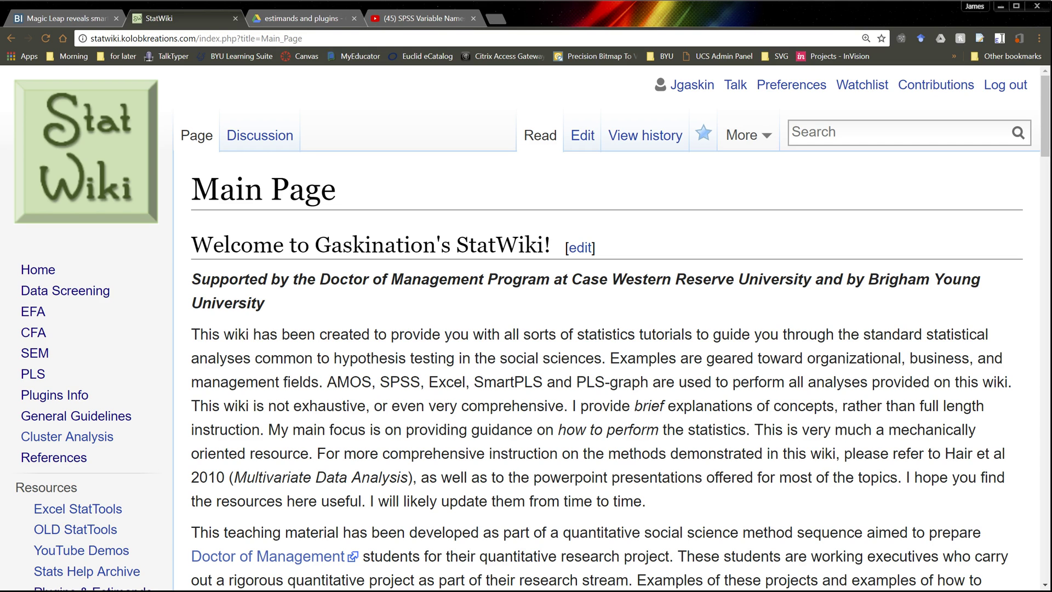
Open the Plugins Info page from the Main Page sidebar.
{"action": "left_click", "coordinate": [59, 396]}
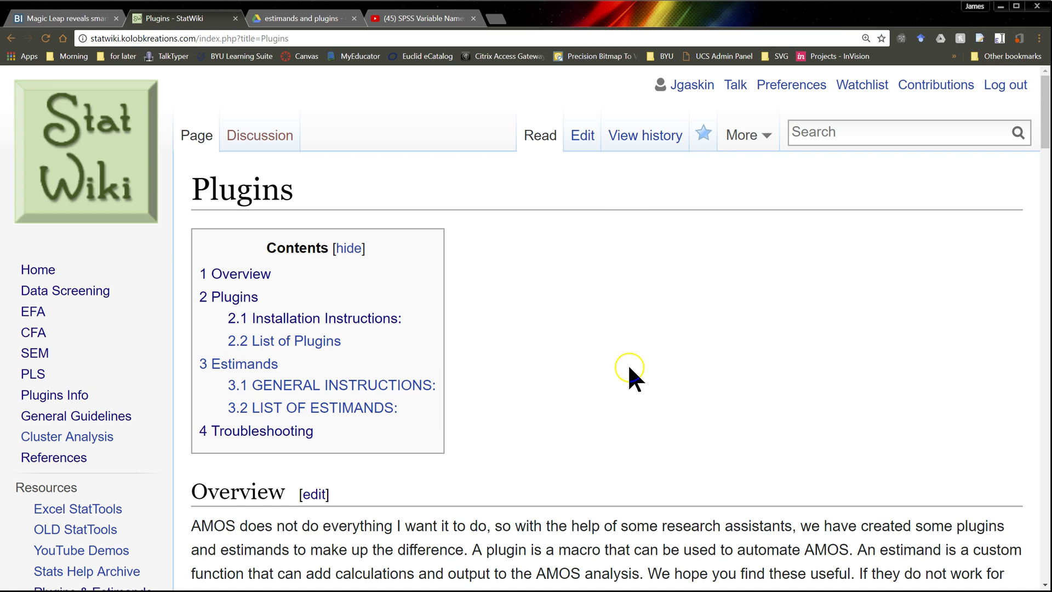
{"action": "scroll", "coordinate": [633, 354], "scroll_direction": "down", "scroll_amount": 4}
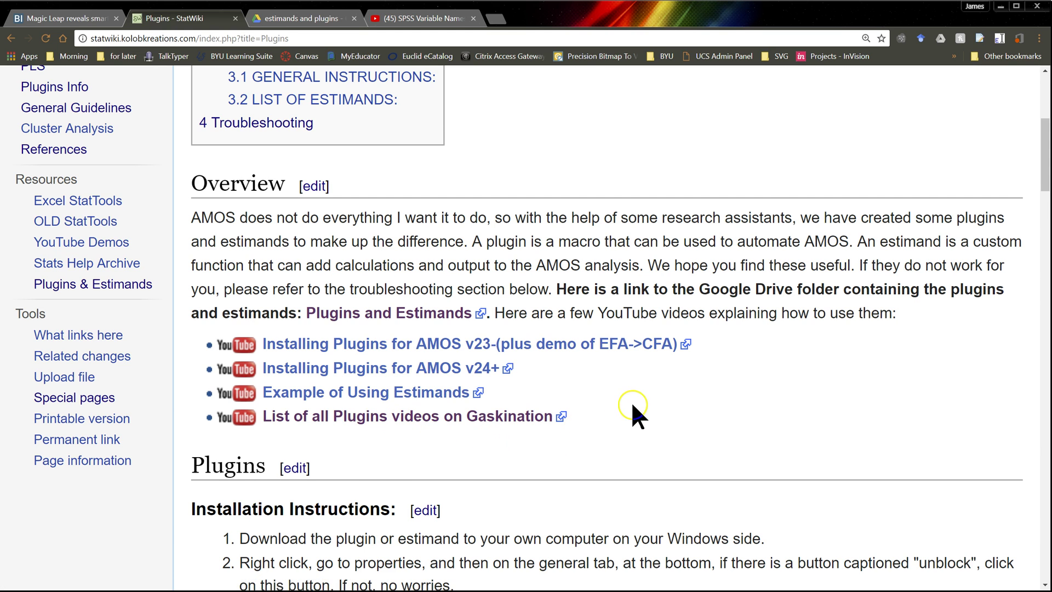
{"action": "scroll", "coordinate": [680, 399], "scroll_direction": "down", "scroll_amount": 1}
{"action": "scroll", "coordinate": [688, 392], "scroll_direction": "down", "scroll_amount": 2}
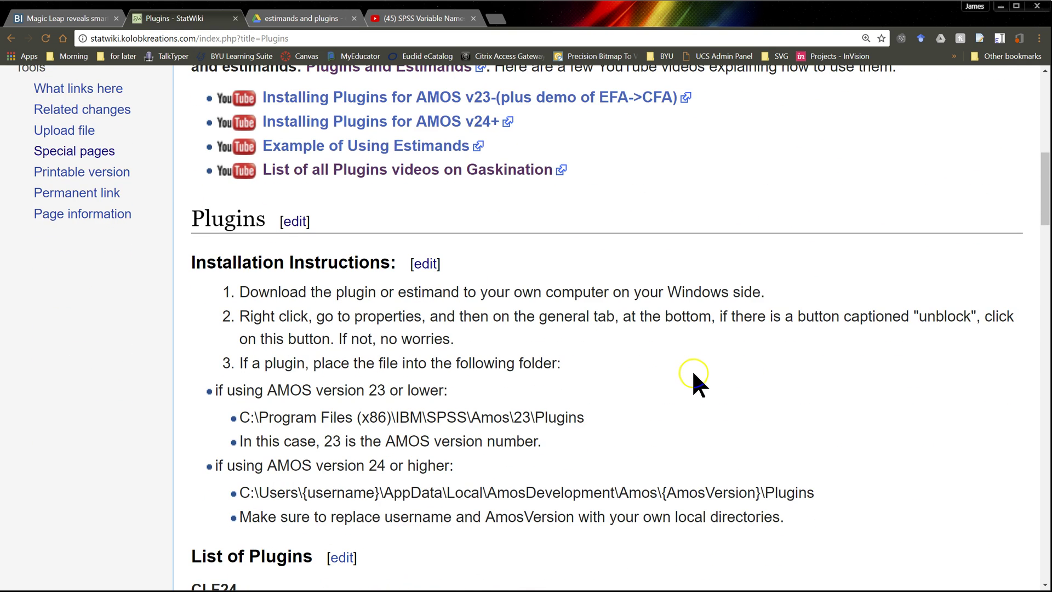
{"action": "scroll", "coordinate": [692, 371], "scroll_direction": "down", "scroll_amount": 2}
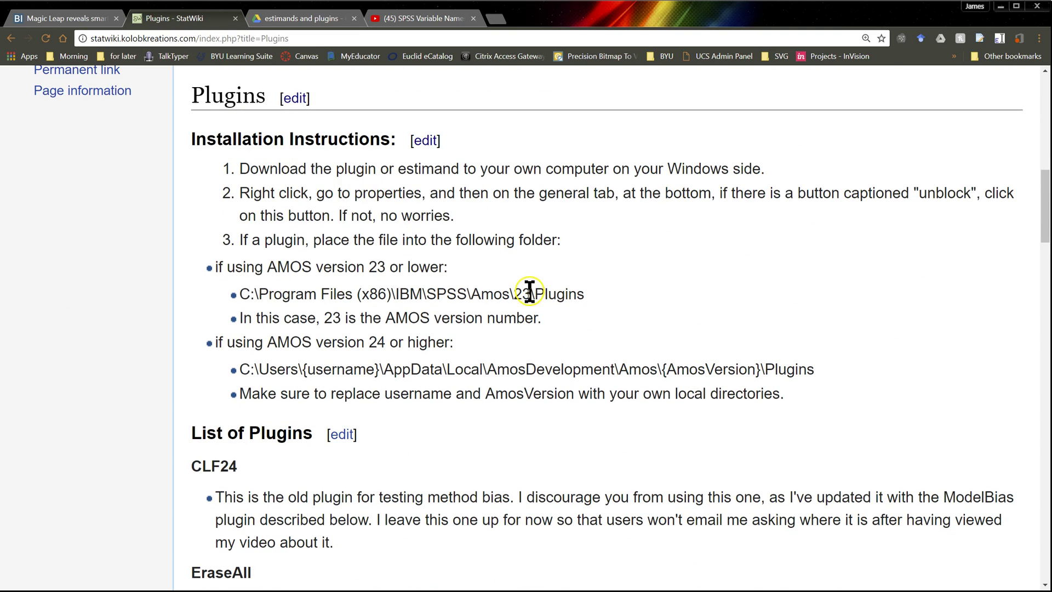
{"action": "scroll", "coordinate": [606, 366], "scroll_direction": "down", "scroll_amount": 1}
{"action": "scroll", "coordinate": [583, 371], "scroll_direction": "down", "scroll_amount": 2}
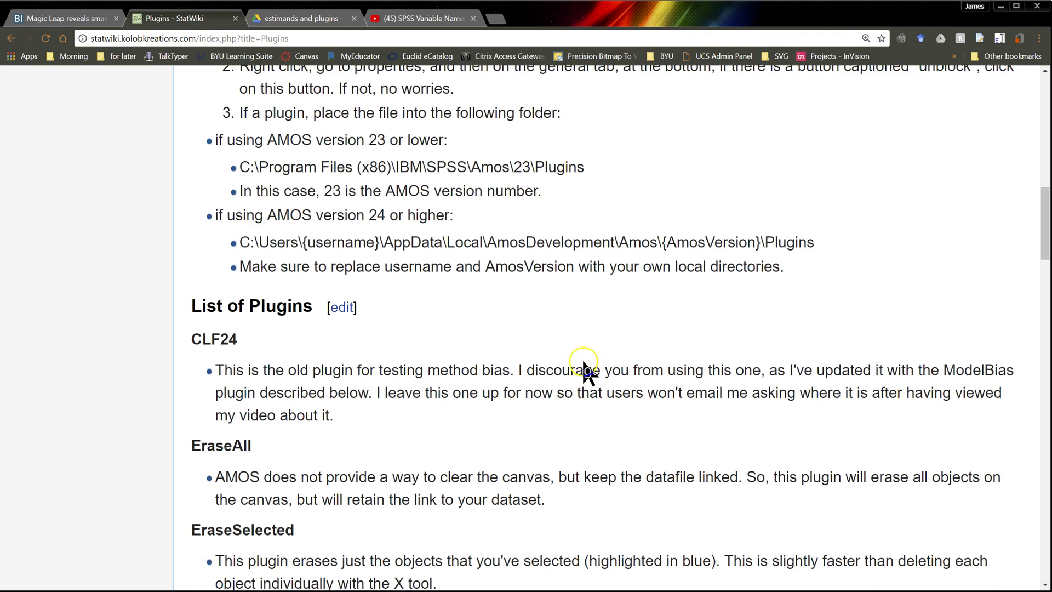
{"action": "scroll", "coordinate": [584, 359], "scroll_direction": "down", "scroll_amount": 1}
{"action": "scroll", "coordinate": [466, 333], "scroll_direction": "down", "scroll_amount": 1}
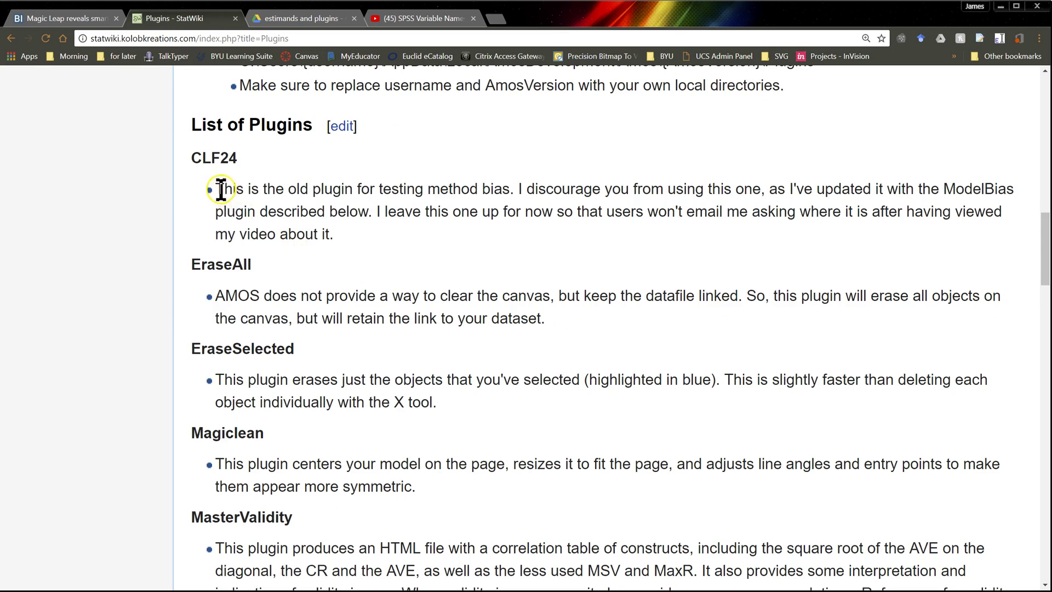
Highlight the CLF24 plugin description, then clear the highlight.
{"action": "left_click_drag", "start_coordinate": [223, 189], "coordinate": [415, 252]}
{"action": "left_click", "coordinate": [419, 256]}
{"action": "scroll", "coordinate": [547, 298], "scroll_direction": "down", "scroll_amount": 1}
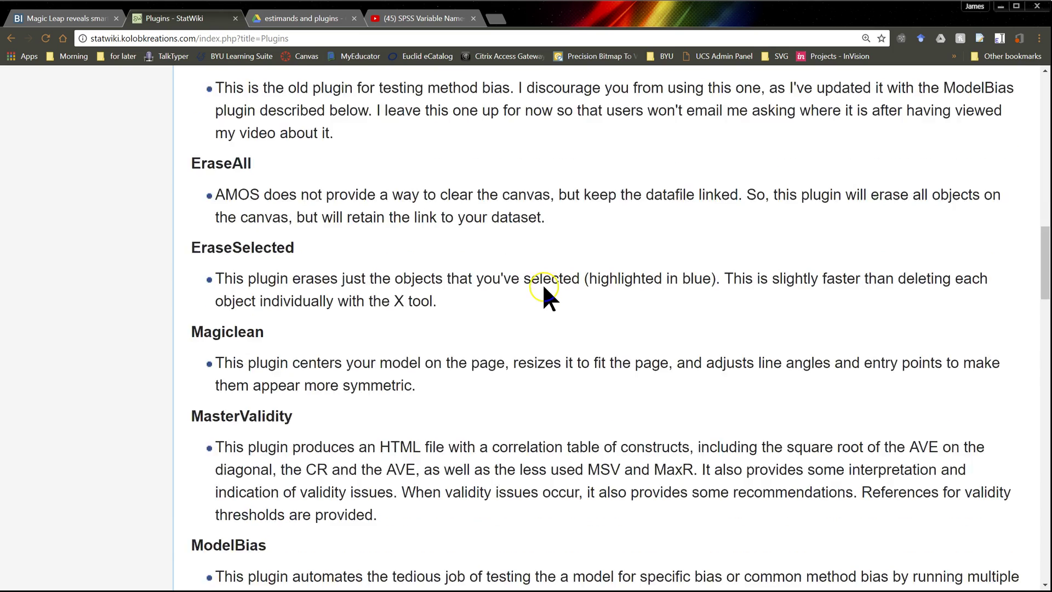
{"action": "scroll", "coordinate": [547, 291], "scroll_direction": "down", "scroll_amount": 3}
{"action": "scroll", "coordinate": [538, 288], "scroll_direction": "down", "scroll_amount": 2}
{"action": "scroll", "coordinate": [538, 288], "scroll_direction": "down", "scroll_amount": 2}
{"action": "scroll", "coordinate": [493, 288], "scroll_direction": "down", "scroll_amount": 2}
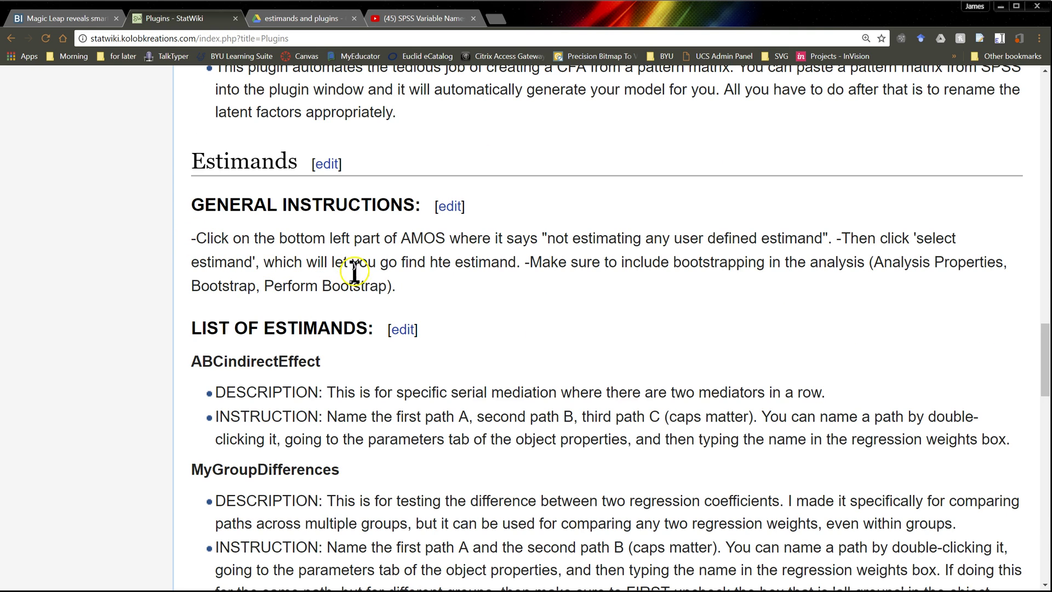
{"action": "scroll", "coordinate": [437, 301], "scroll_direction": "down", "scroll_amount": 1}
{"action": "scroll", "coordinate": [378, 309], "scroll_direction": "down", "scroll_amount": 1}
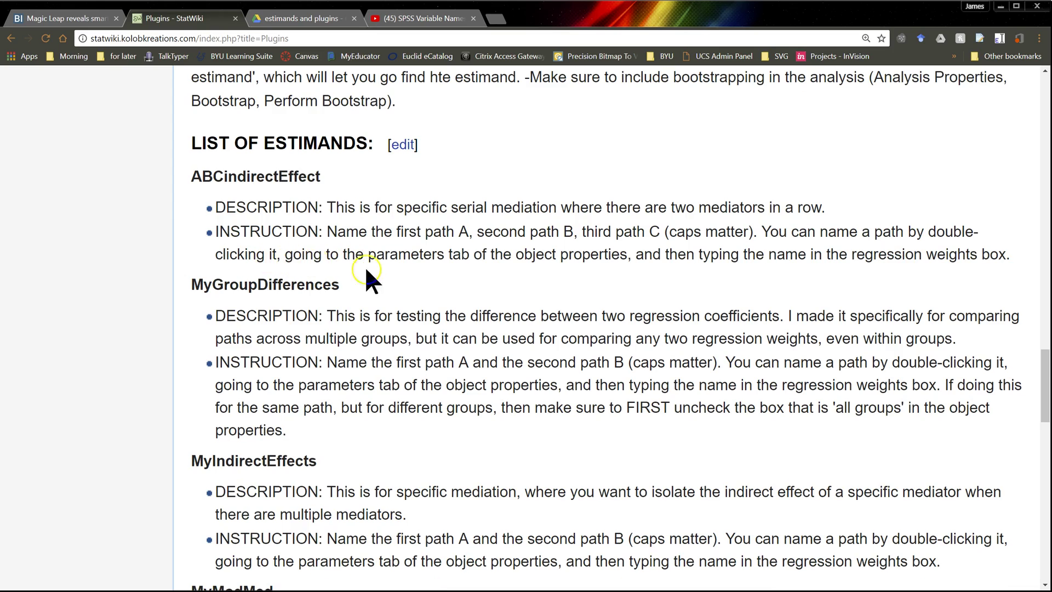
{"action": "scroll", "coordinate": [391, 305], "scroll_direction": "down", "scroll_amount": 2}
{"action": "scroll", "coordinate": [423, 282], "scroll_direction": "down", "scroll_amount": 2}
{"action": "scroll", "coordinate": [425, 282], "scroll_direction": "down", "scroll_amount": 2}
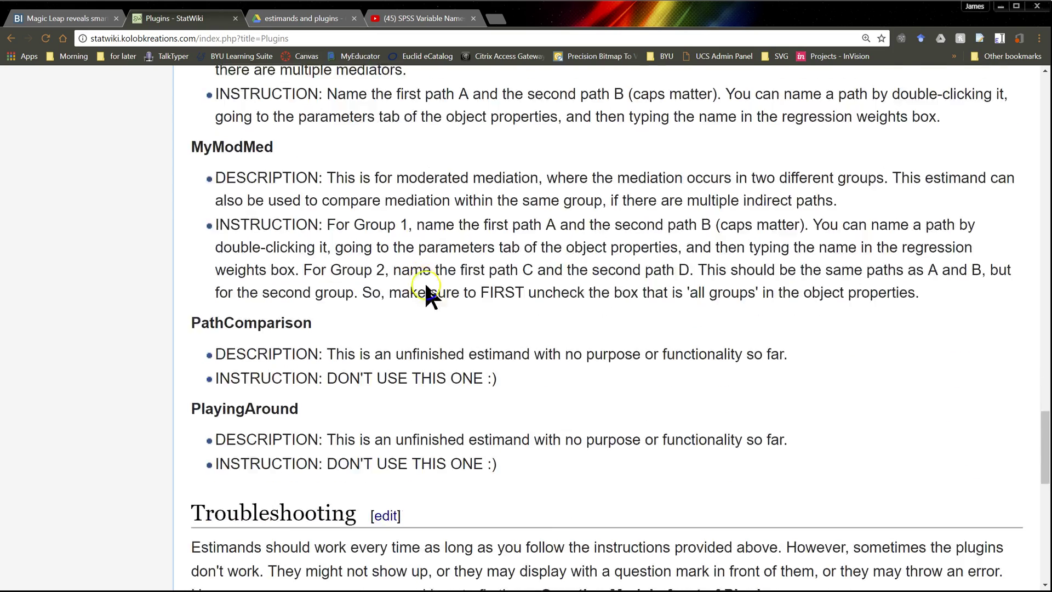
{"action": "scroll", "coordinate": [428, 296], "scroll_direction": "down", "scroll_amount": 4}
{"action": "scroll", "coordinate": [442, 318], "scroll_direction": "down", "scroll_amount": 1}
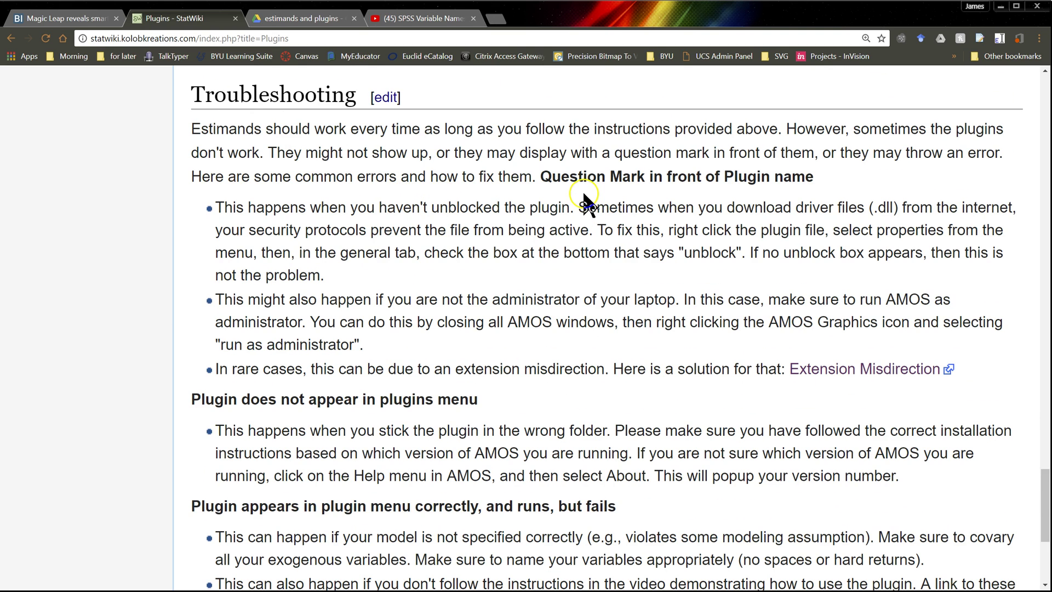
Highlight the 'Question Mark in front of Plugin name' troubleshooting heading.
{"action": "left_click_drag", "start_coordinate": [540, 177], "coordinate": [806, 177]}
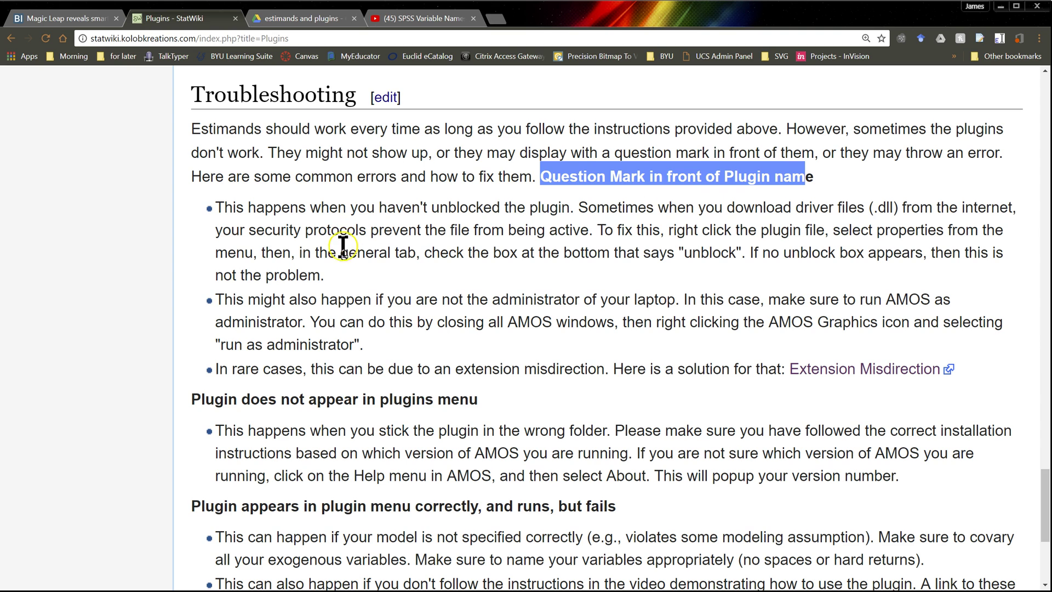
{"action": "scroll", "coordinate": [362, 275], "scroll_direction": "down", "scroll_amount": 2}
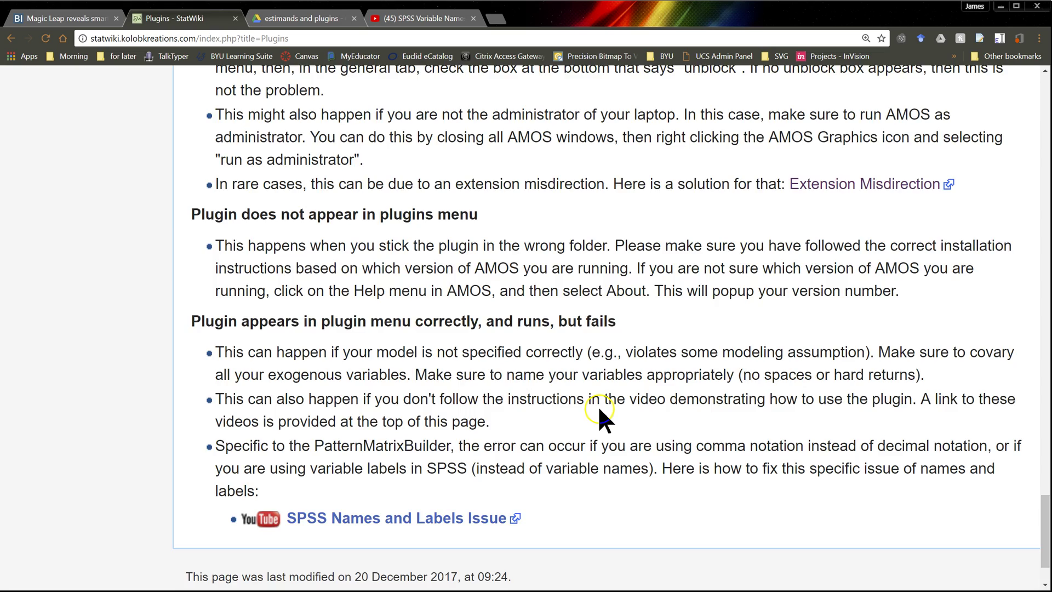
{"action": "scroll", "coordinate": [598, 405], "scroll_direction": "up", "scroll_amount": 2}
{"action": "scroll", "coordinate": [456, 313], "scroll_direction": "up", "scroll_amount": 3}
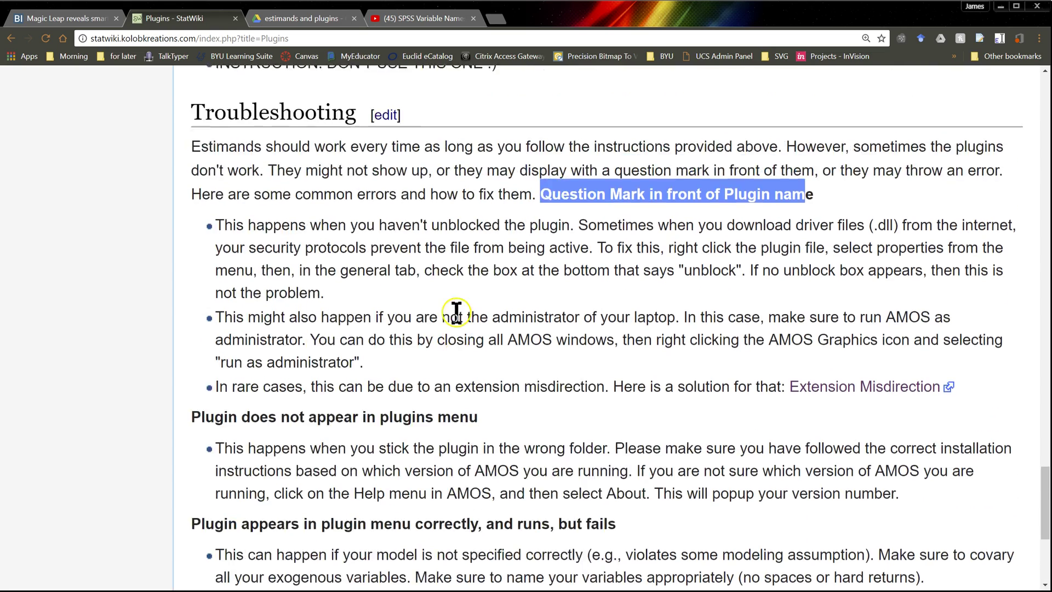
{"action": "scroll", "coordinate": [455, 312], "scroll_direction": "up", "scroll_amount": 1}
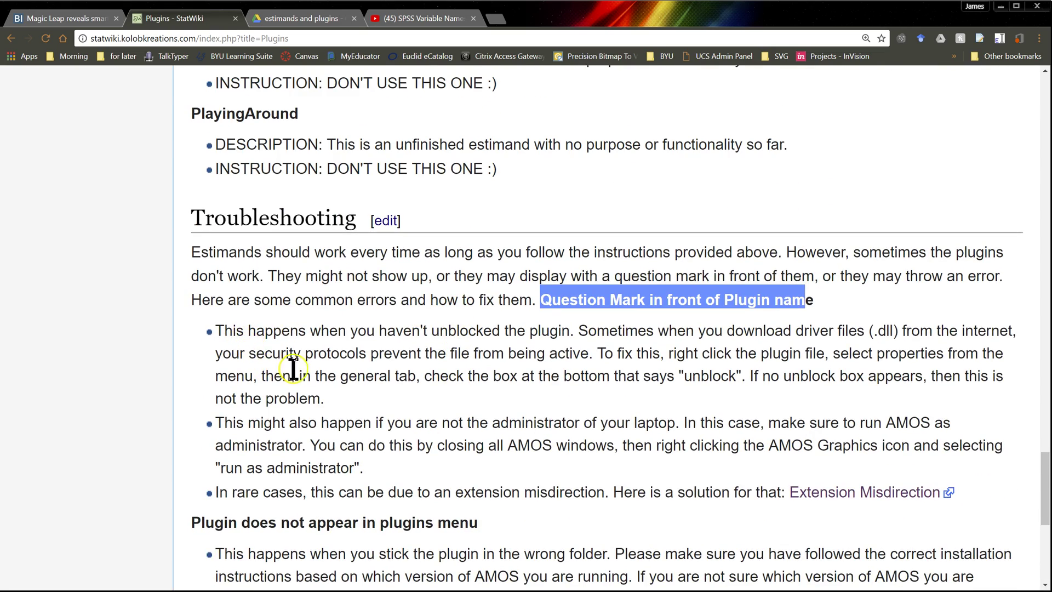
{"action": "scroll", "coordinate": [411, 383], "scroll_direction": "up", "scroll_amount": 1}
{"action": "scroll", "coordinate": [282, 383], "scroll_direction": "down", "scroll_amount": 2}
{"action": "scroll", "coordinate": [289, 391], "scroll_direction": "down", "scroll_amount": 2}
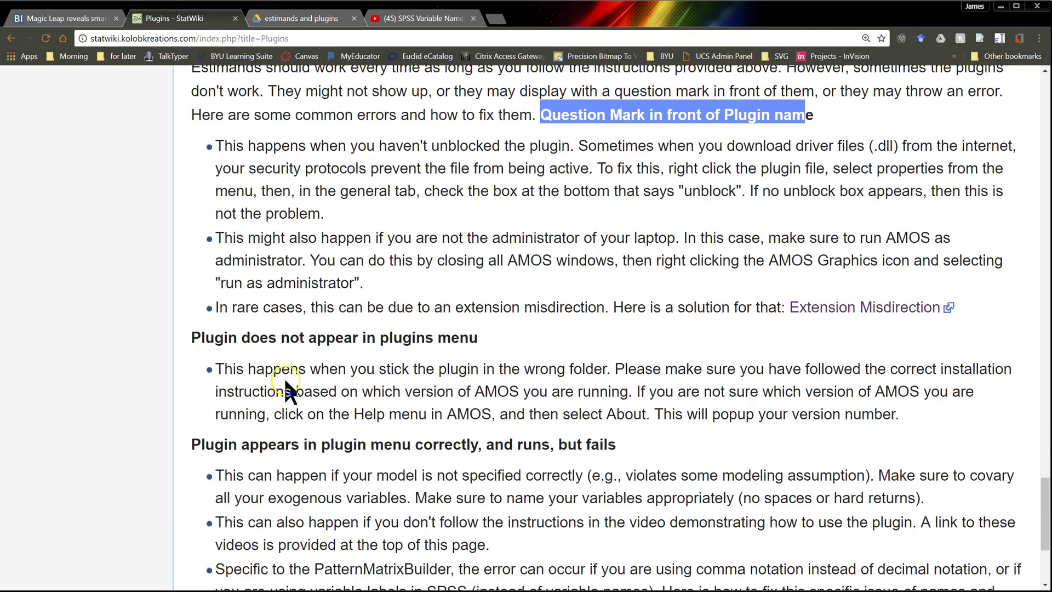
{"action": "scroll", "coordinate": [286, 392], "scroll_direction": "down", "scroll_amount": 2}
{"action": "scroll", "coordinate": [463, 356], "scroll_direction": "up", "scroll_amount": 1}
{"action": "scroll", "coordinate": [462, 356], "scroll_direction": "up", "scroll_amount": 6}
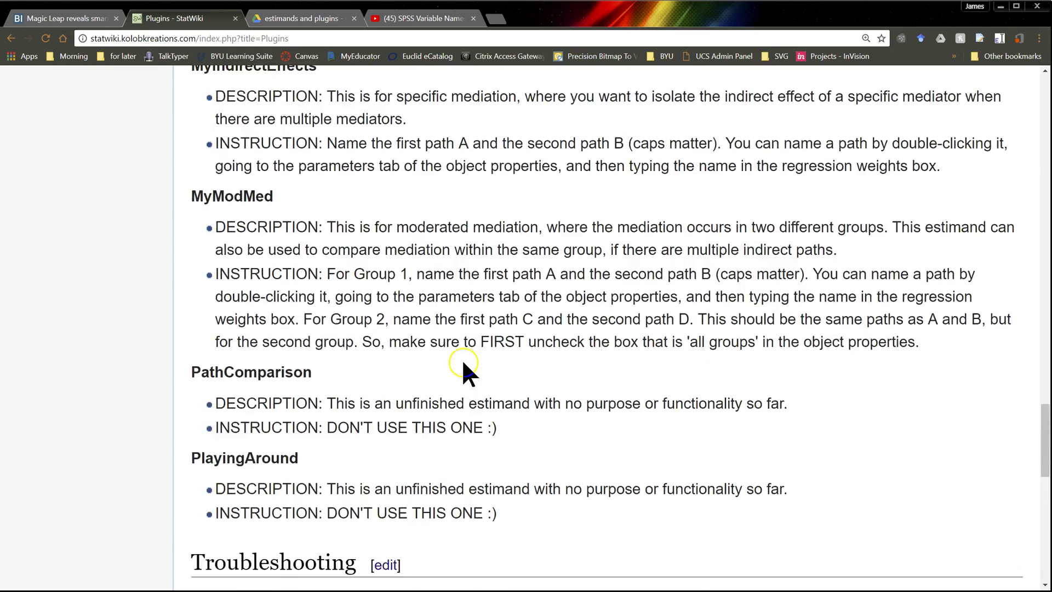
{"action": "scroll", "coordinate": [463, 362], "scroll_direction": "up", "scroll_amount": 10}
{"action": "scroll", "coordinate": [463, 369], "scroll_direction": "up", "scroll_amount": 10}
{"action": "scroll", "coordinate": [451, 317], "scroll_direction": "up", "scroll_amount": 10}
{"action": "scroll", "coordinate": [452, 318], "scroll_direction": "up", "scroll_amount": 2}
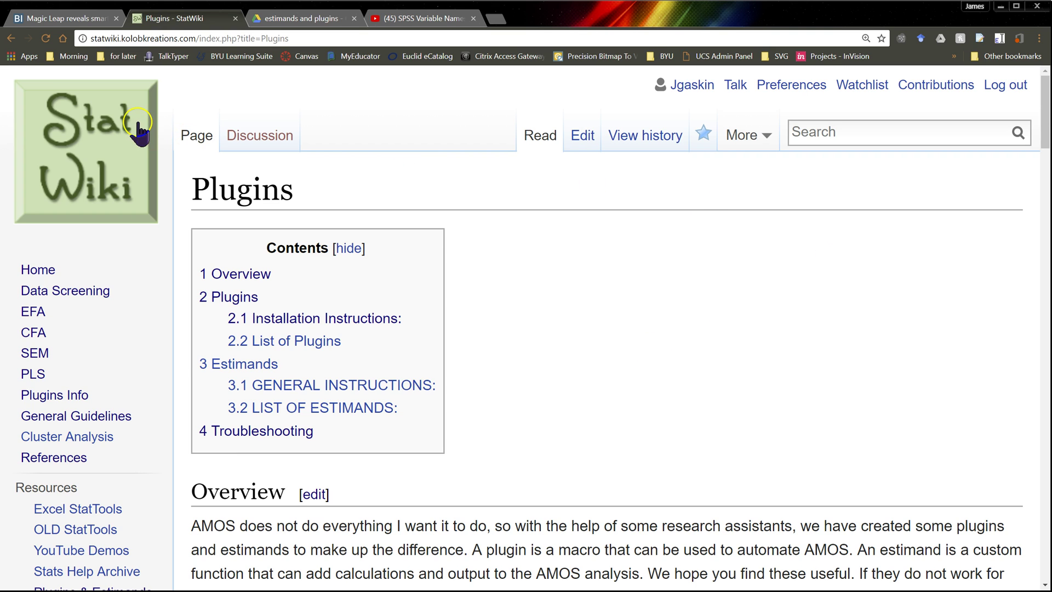
Reload the StatWiki Plugins page in the browser.
{"action": "left_click", "coordinate": [46, 39]}
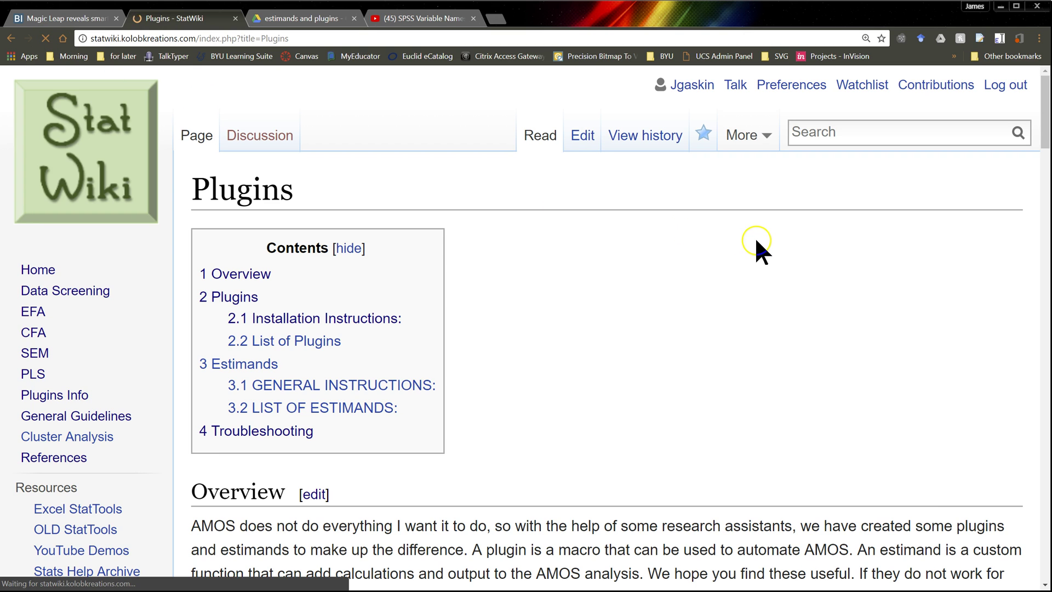